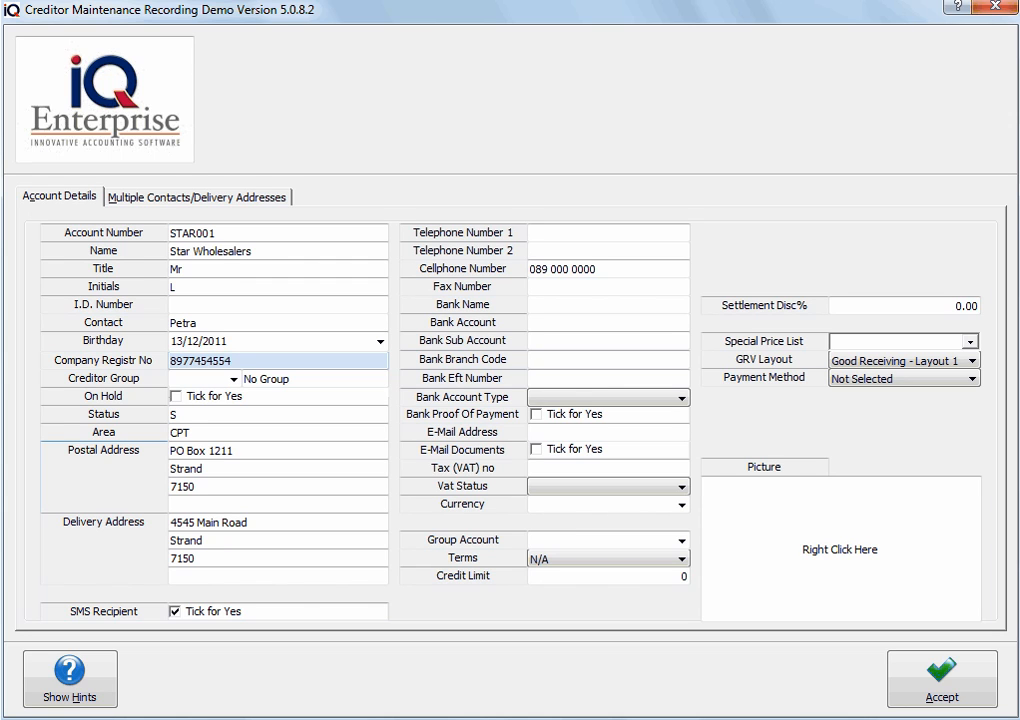
Copy the delivery address into the postal address, then try copying postal into delivery
{"action": "right_click", "coordinate": [77, 472]}
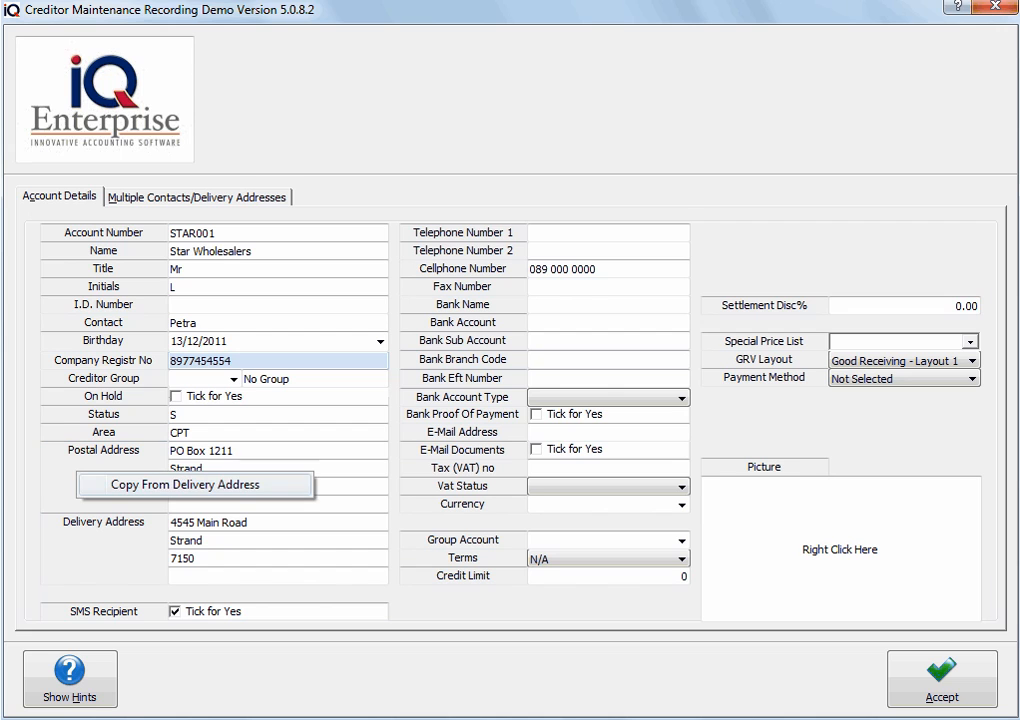
{"action": "left_click", "coordinate": [185, 484]}
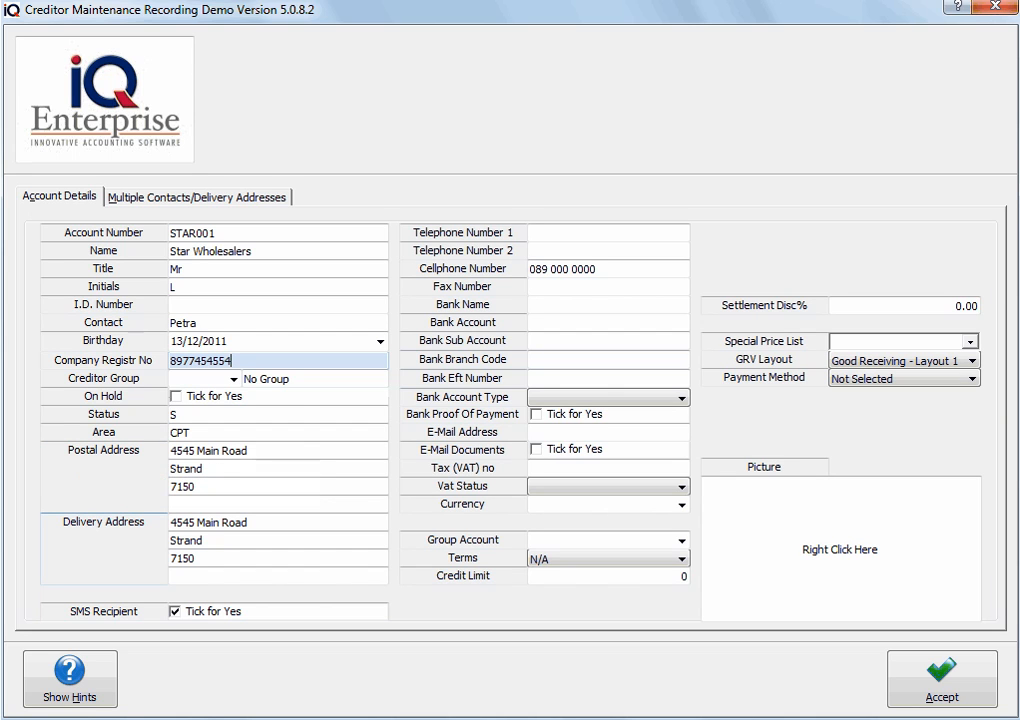
{"action": "right_click", "coordinate": [105, 550]}
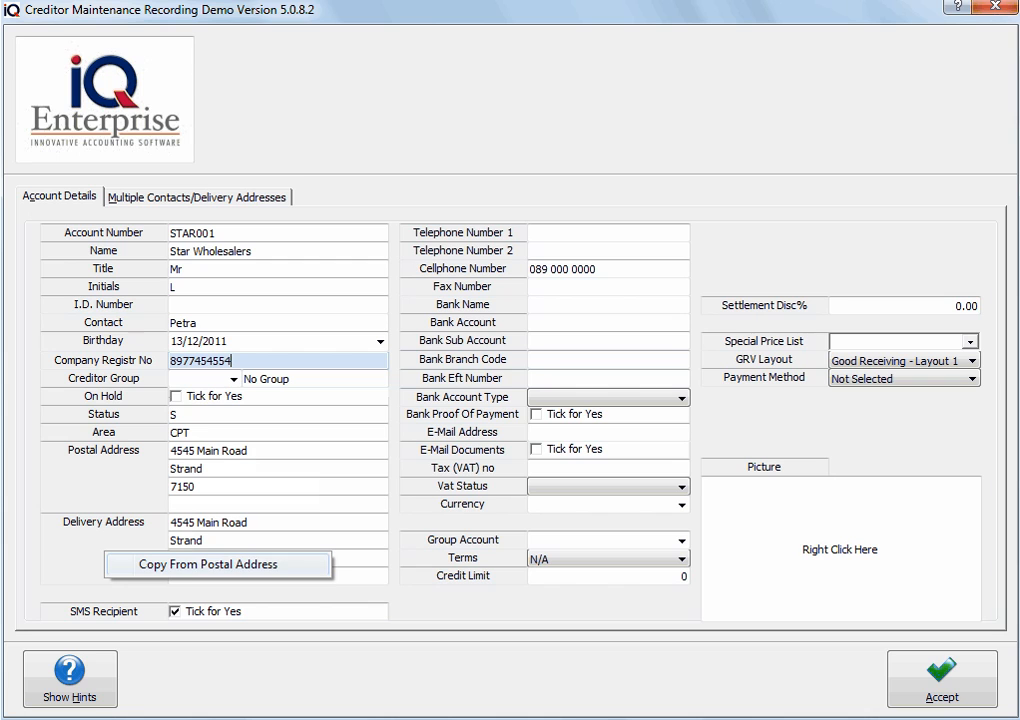
{"action": "left_click", "coordinate": [208, 564]}
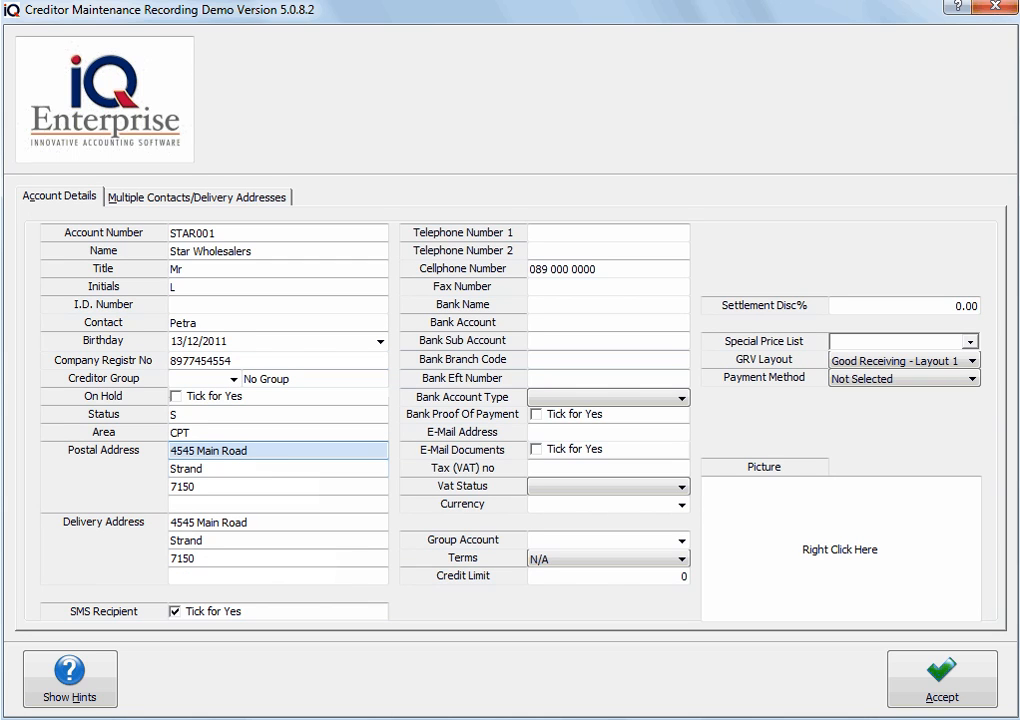
Replace the first postal address line with 'Po Box 1212121'
{"action": "key", "text": "BackSpace"}
{"action": "type", "text": "Po Box 1212121"}
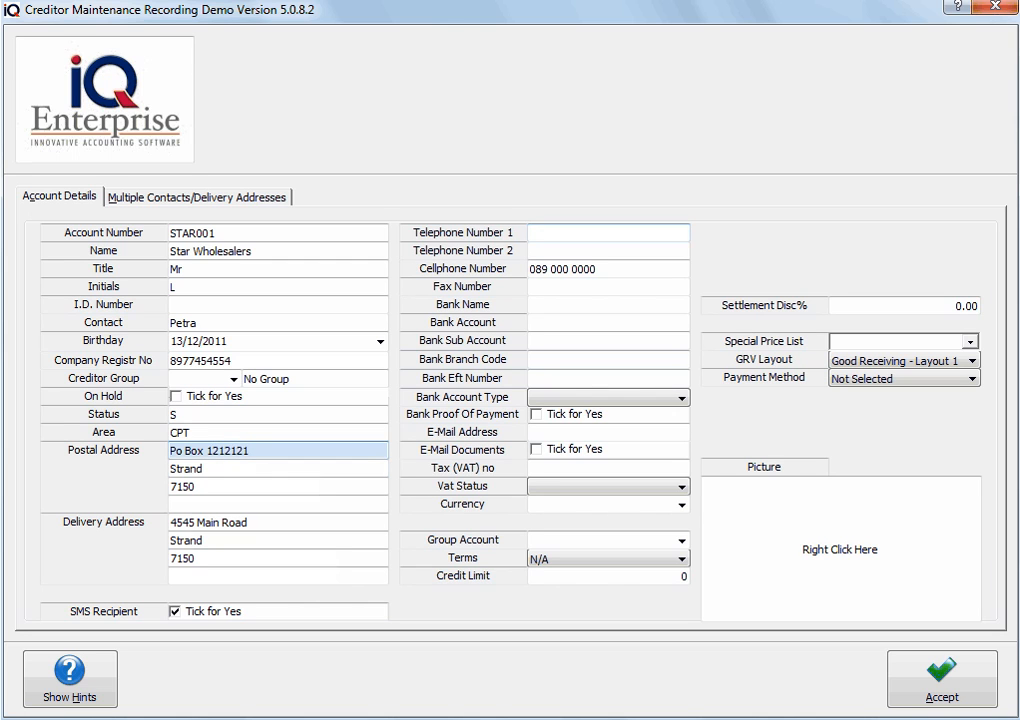
{"action": "left_click", "coordinate": [608, 233]}
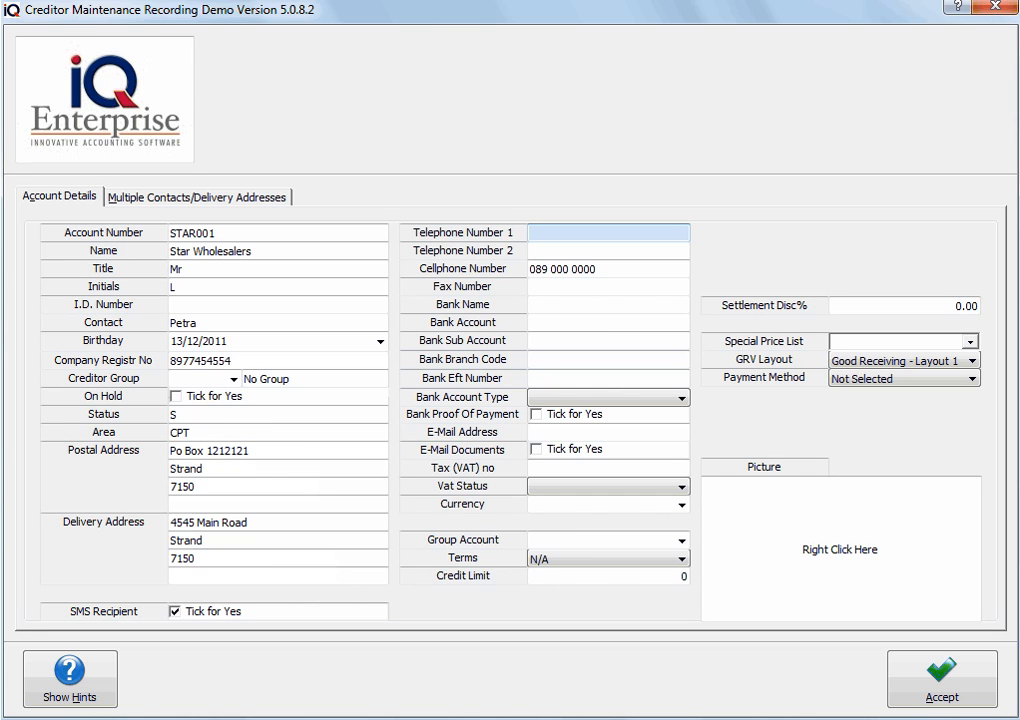
Enter the first telephone number and reuse it for telephone 2, ending in 5
{"action": "key", "text": "Tab"}
{"action": "left_click", "coordinate": [548, 233]}
{"action": "left_click_drag", "start_coordinate": [600, 233], "coordinate": [529, 233]}
{"action": "key", "text": "ctrl+c"}
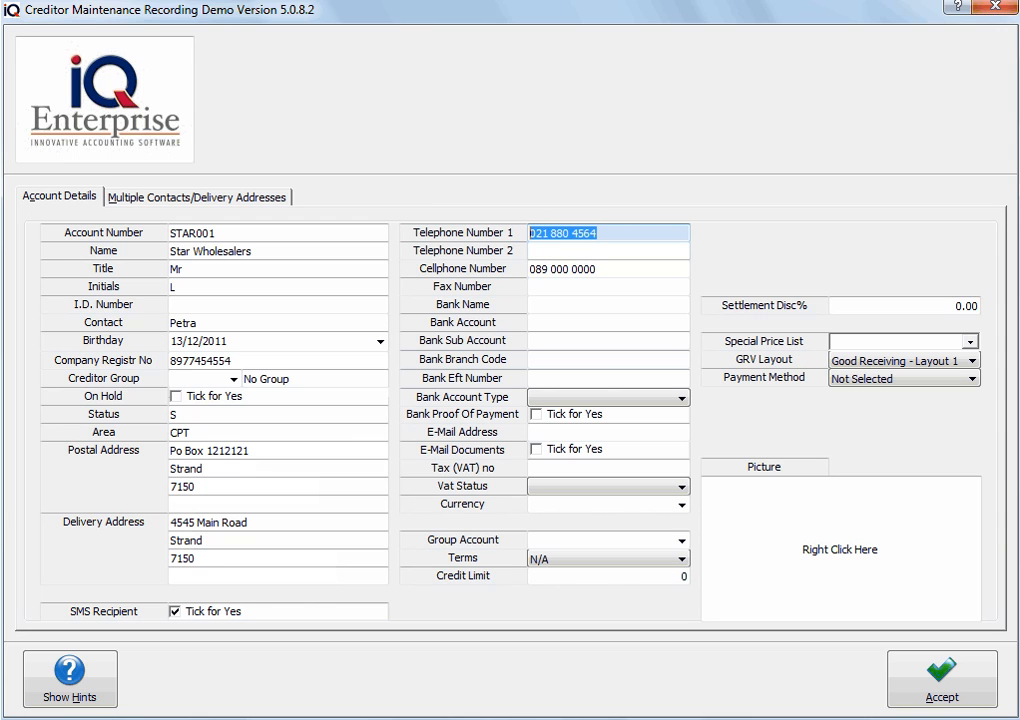
{"action": "key", "text": "Tab"}
{"action": "key", "text": "ctrl+v"}
{"action": "key", "text": "BackSpace"}
{"action": "type", "text": "5"}
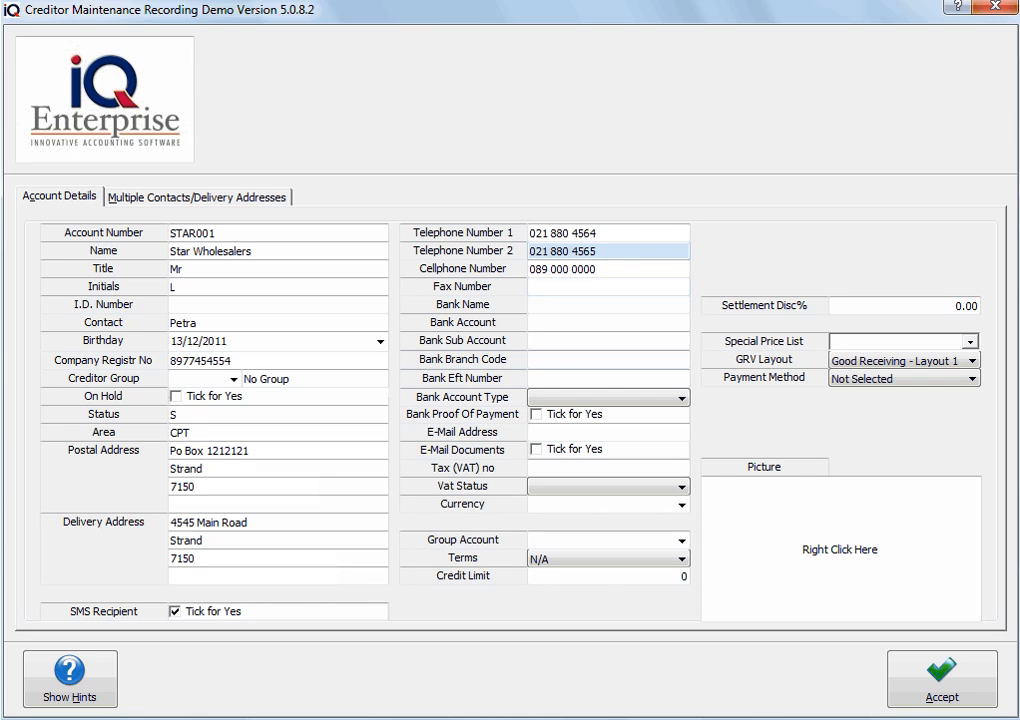
Enter the fax number as a copy of the phone number ending in 6
{"action": "left_click", "coordinate": [608, 305]}
{"action": "key", "text": "ctrl+v"}
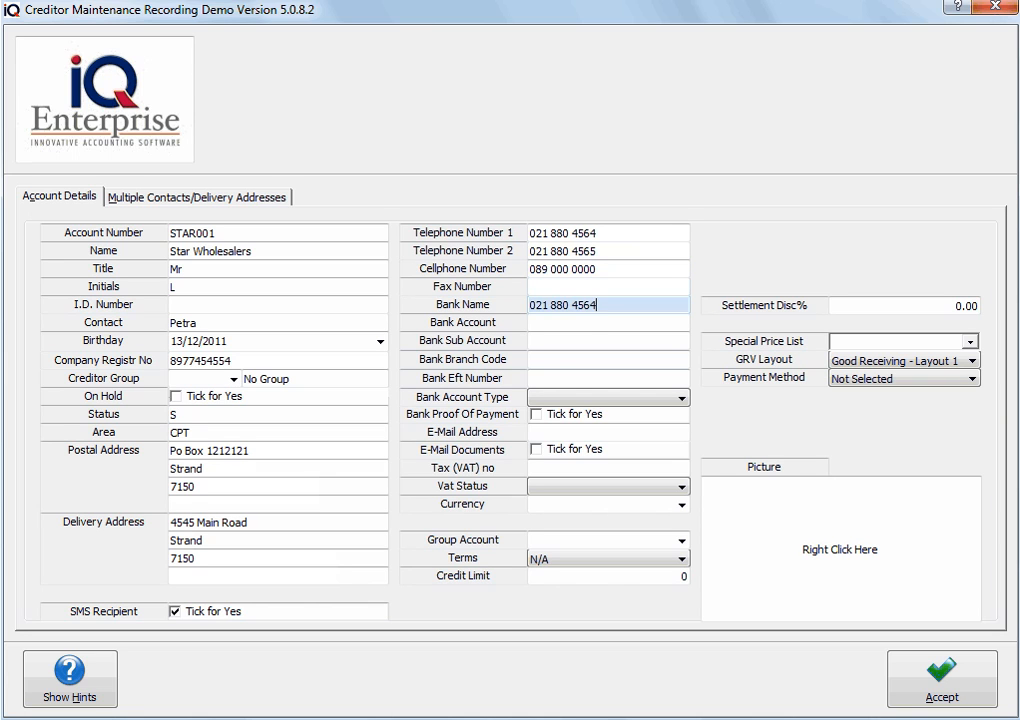
{"action": "left_click", "coordinate": [608, 287]}
{"action": "key", "text": "ctrl+v"}
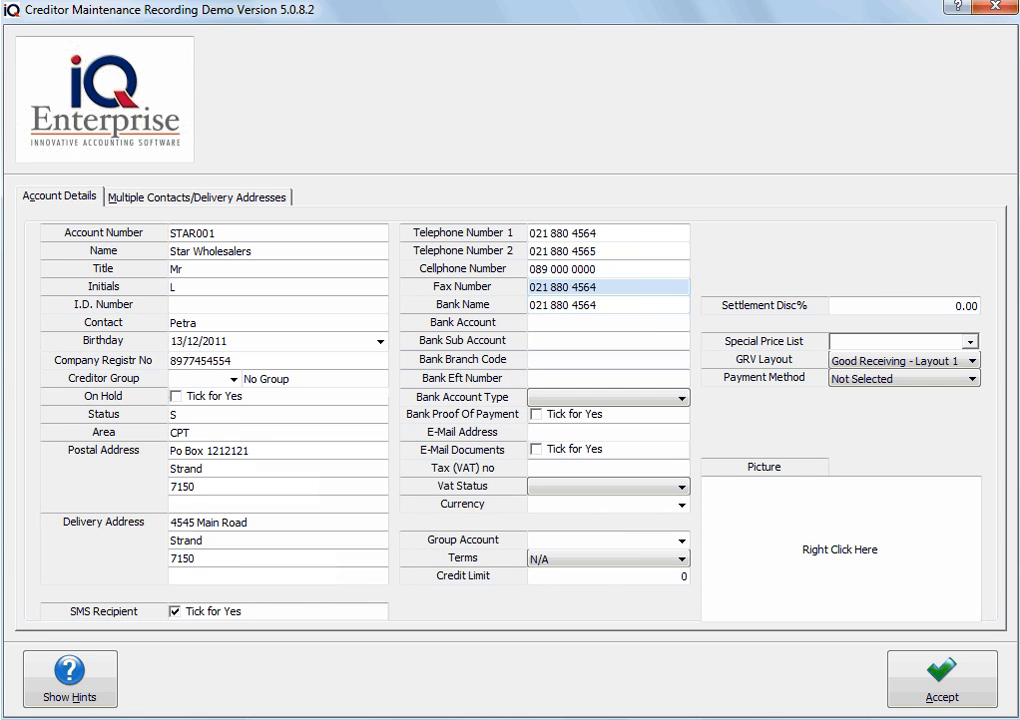
{"action": "key", "text": "BackSpace"}
{"action": "type", "text": "6"}
Enter bank name ZZZ Bank, account number 454487 and branch code 54545
{"action": "key", "text": "Tab"}
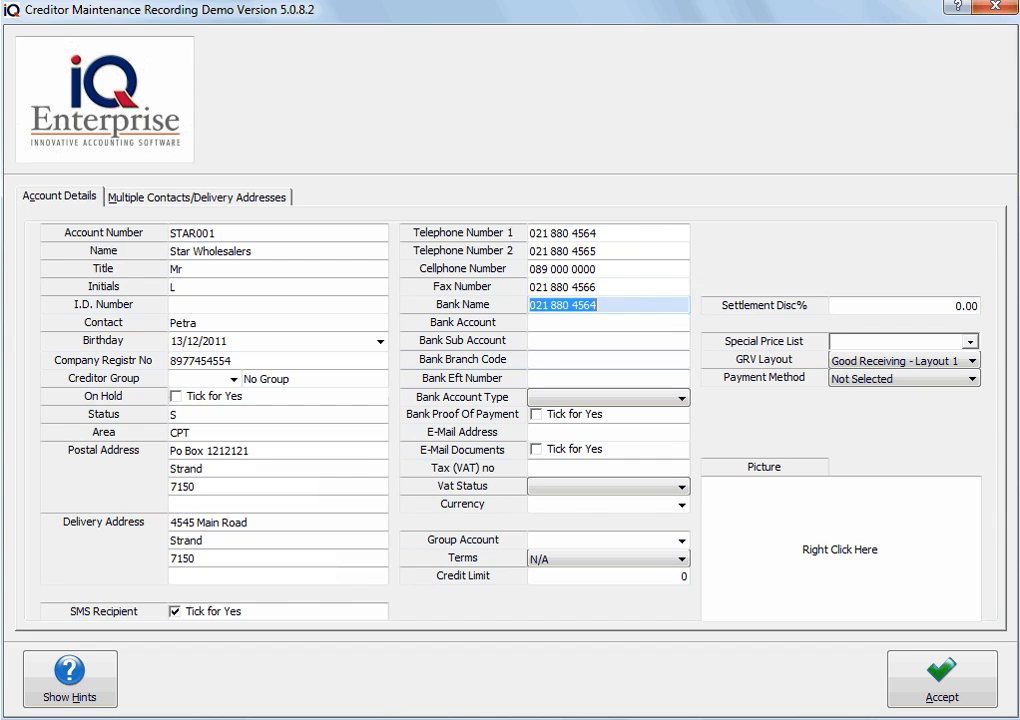
{"action": "key", "text": "Delete"}
{"action": "type", "text": "ZZZ Bank"}
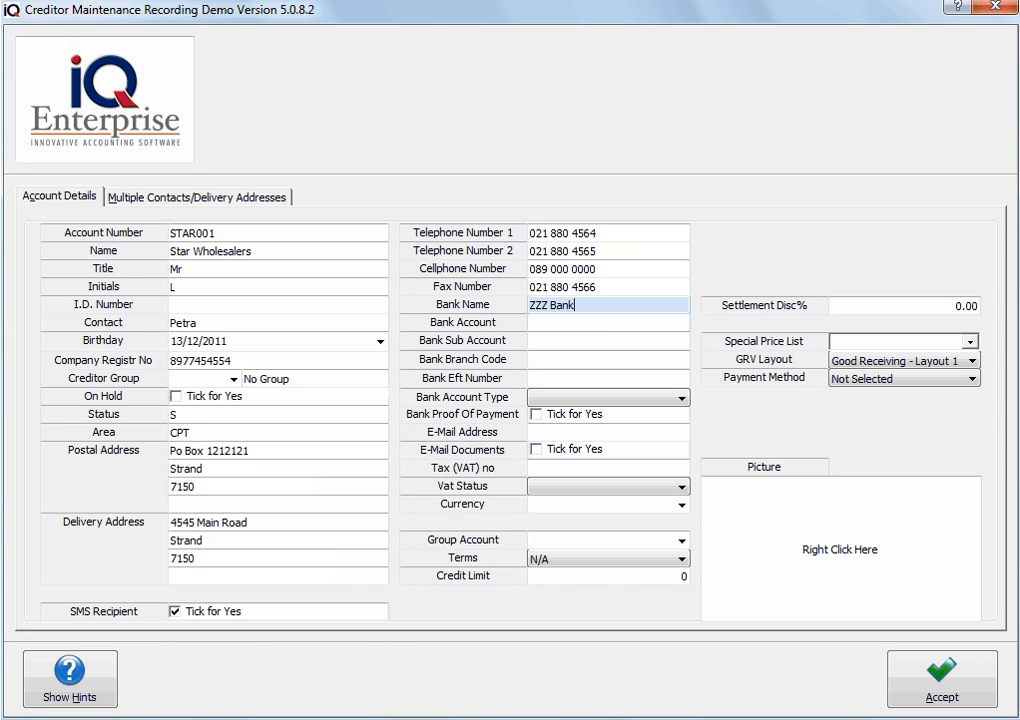
{"action": "key", "text": "Tab"}
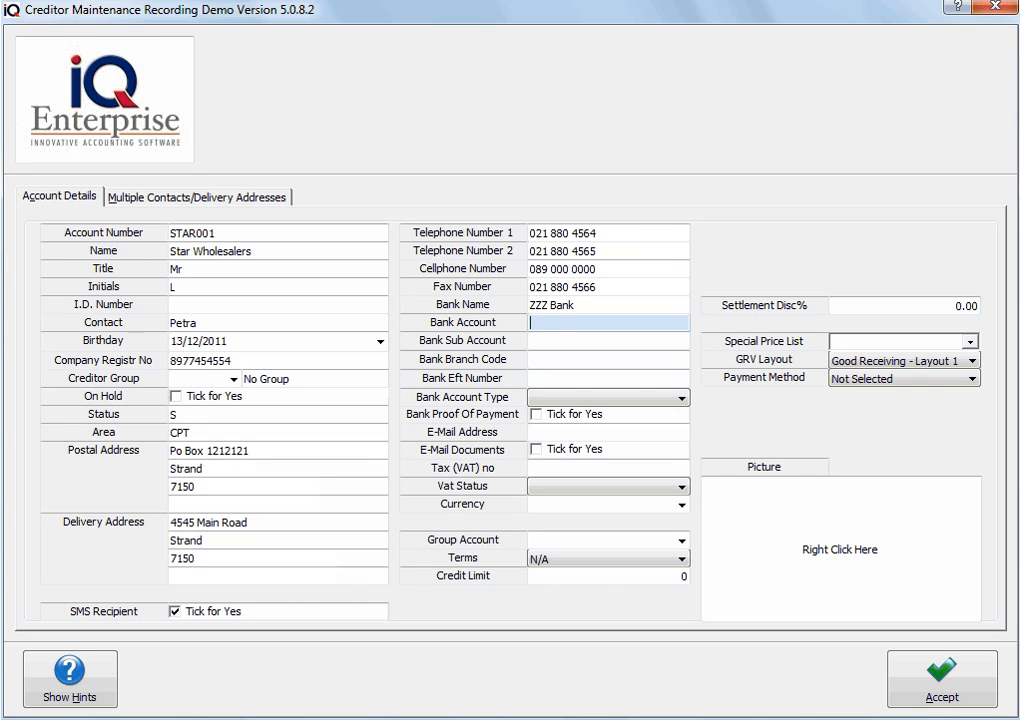
{"action": "type", "text": "454487"}
{"action": "key", "text": "Tab"}
{"action": "key", "text": "Tab"}
{"action": "type", "text": "54545"}
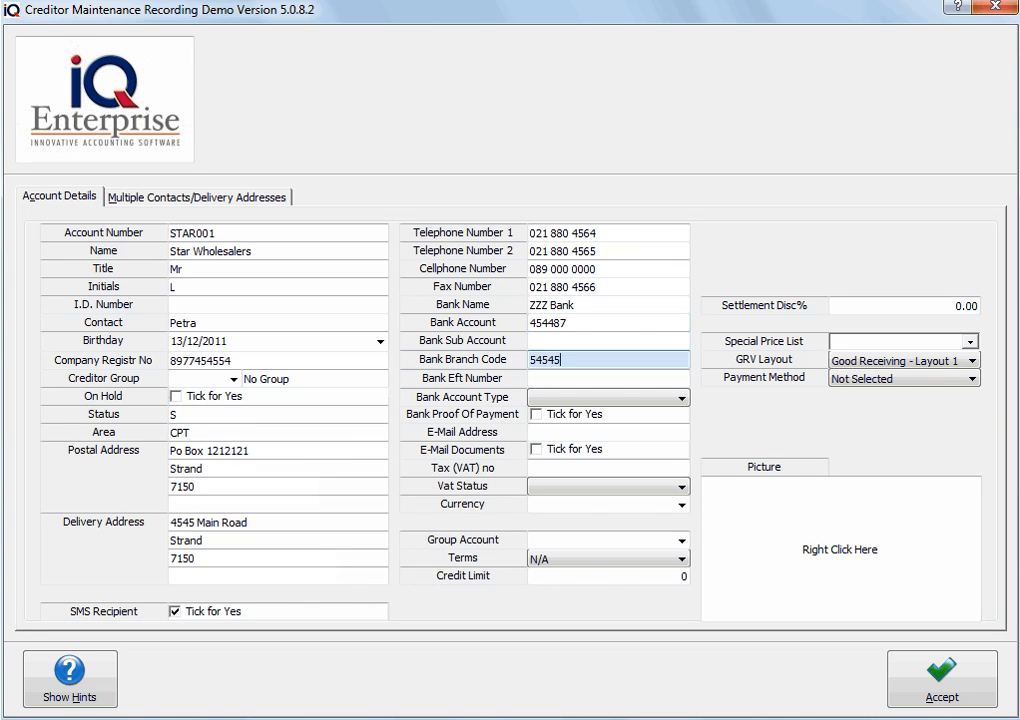
{"action": "key", "text": "Tab"}
{"action": "key", "text": "Tab"}
Set bank account type to Current, enter the creditor's e-mail address and tick E-Mail Documents
{"action": "key", "text": "alt+Down"}
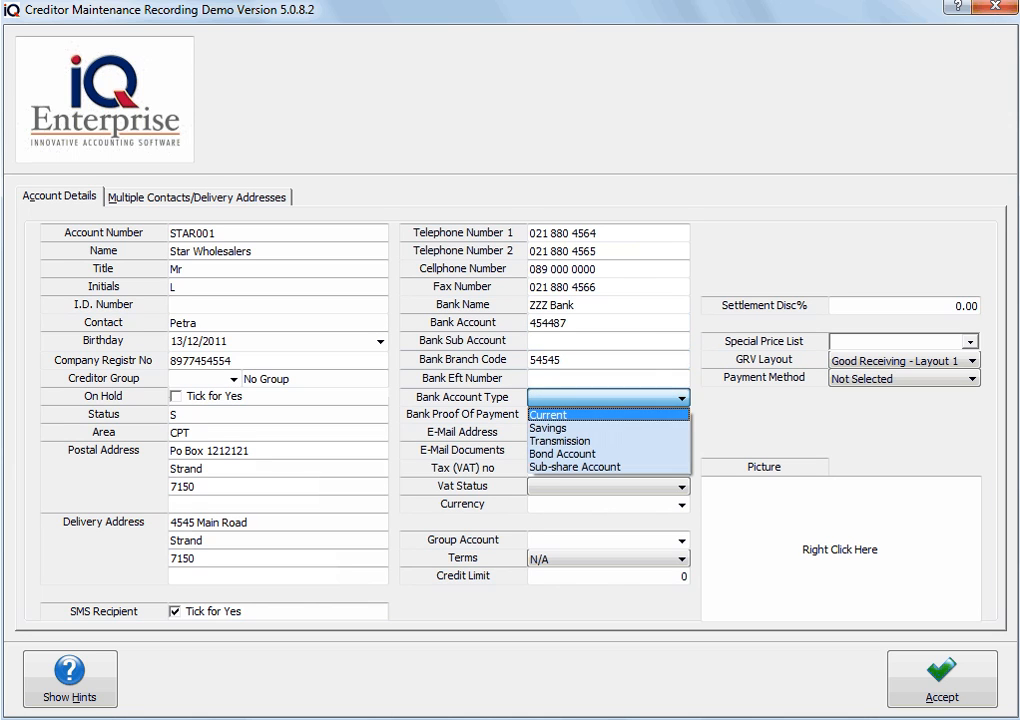
{"action": "key", "text": "Return"}
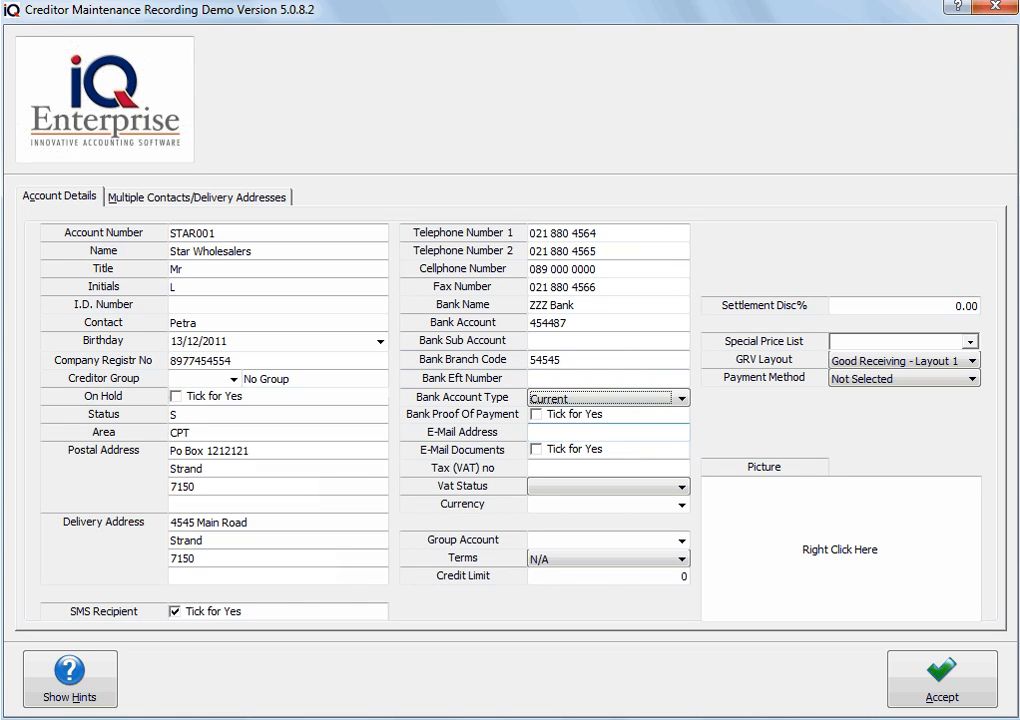
{"action": "left_click", "coordinate": [600, 432]}
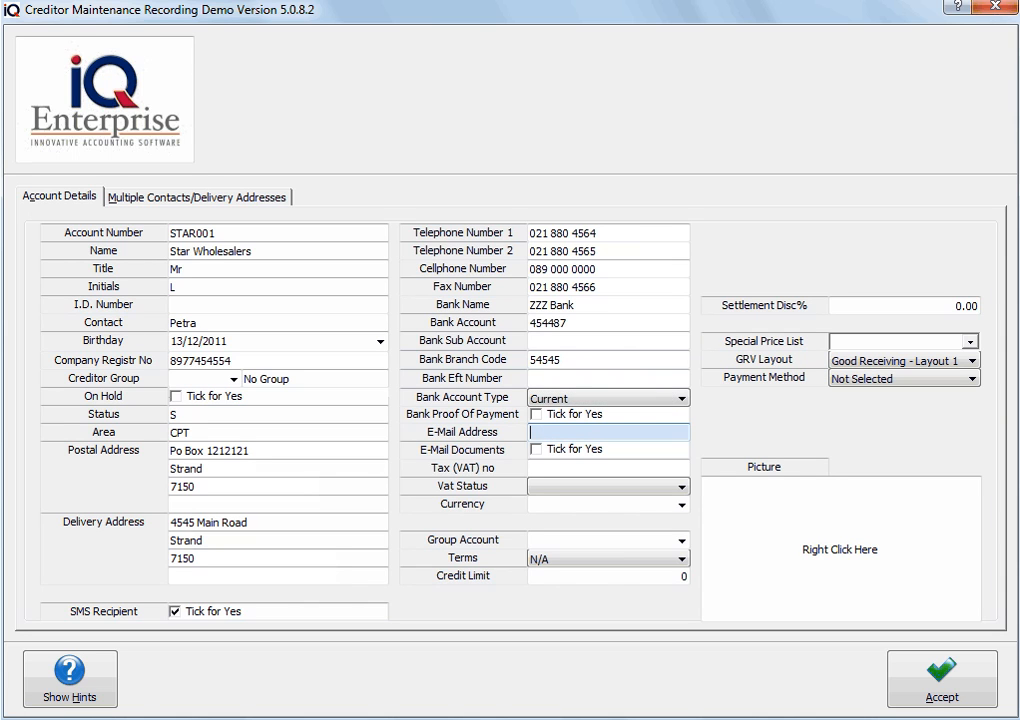
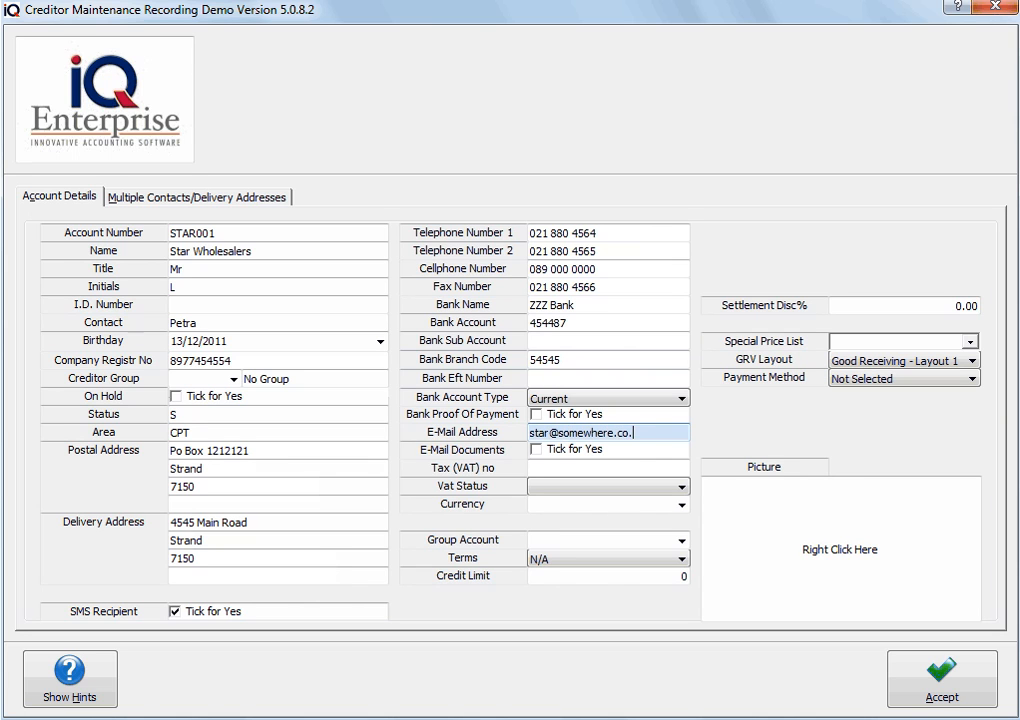
{"action": "key", "text": "Tab"}
{"action": "key", "text": "space"}
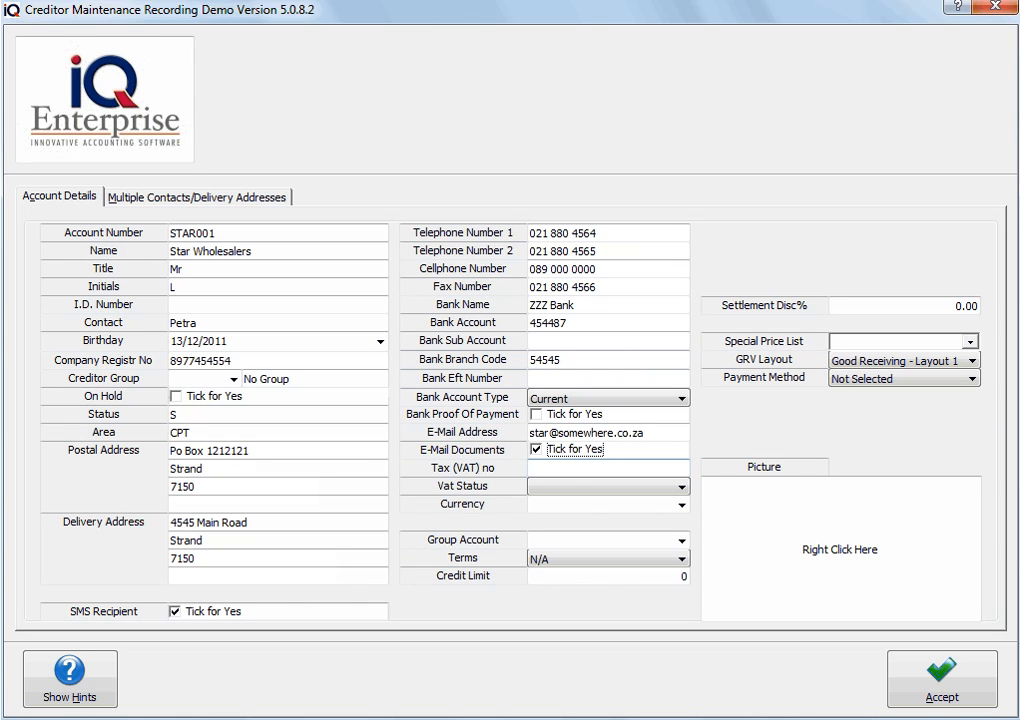
{"action": "key", "text": "Tab"}
{"action": "type", "text": "564654654654"}
{"action": "key", "text": "Tab"}
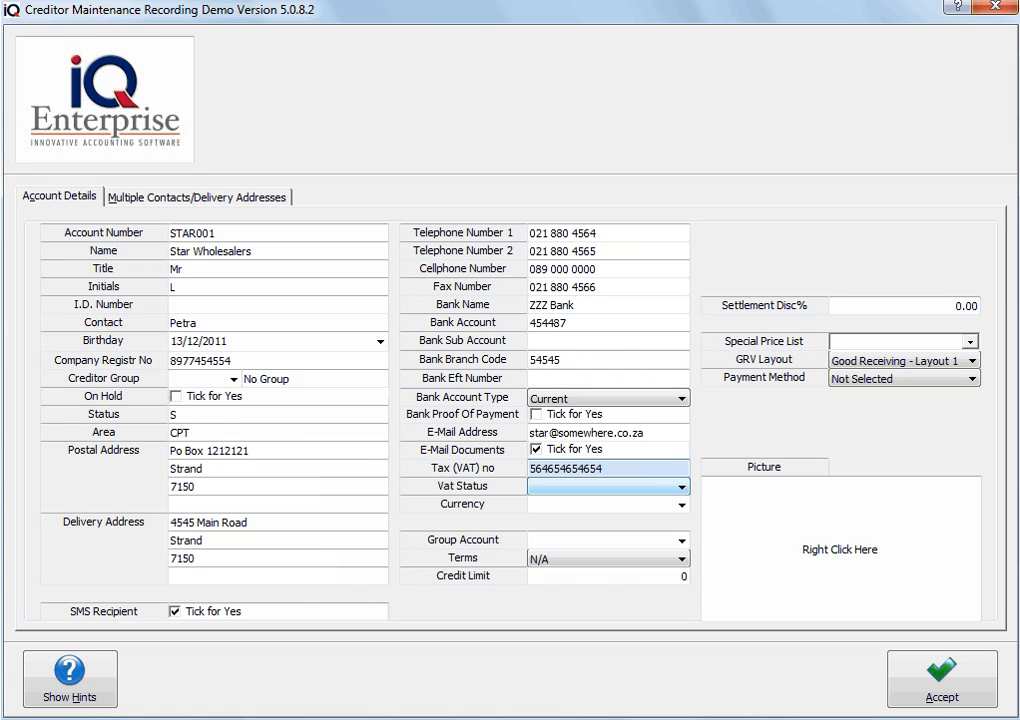
Show the list of Vat Status options
{"action": "left_click", "coordinate": [682, 487]}
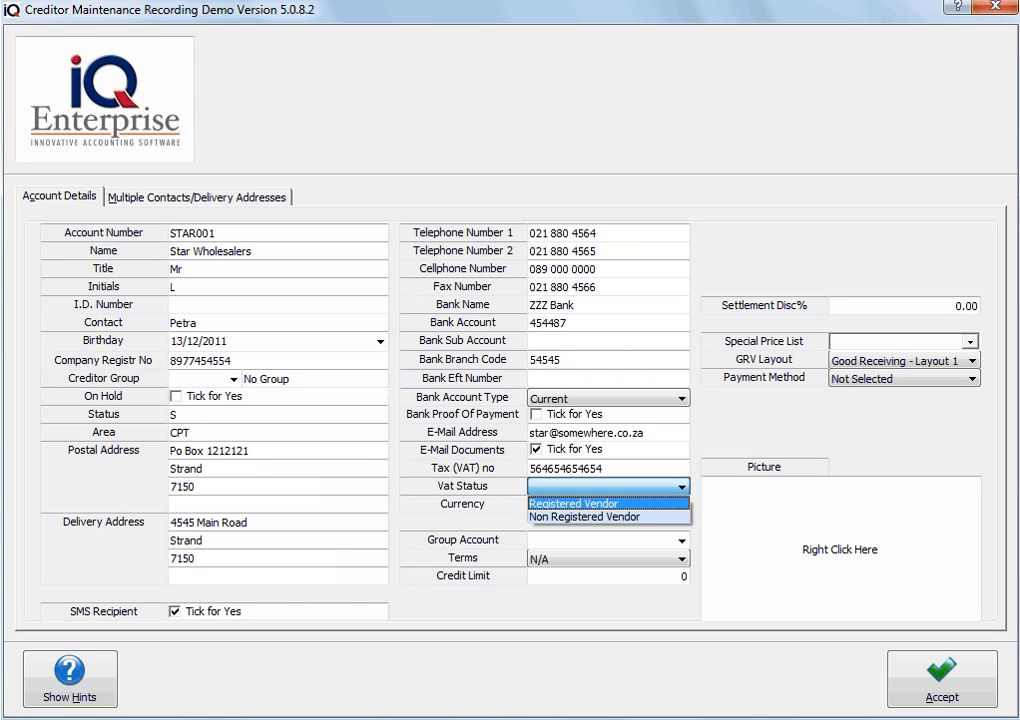
Confirm Registered Vendor as VAT status and pick ZAR as the creditor's currency
{"action": "key", "text": "Return"}
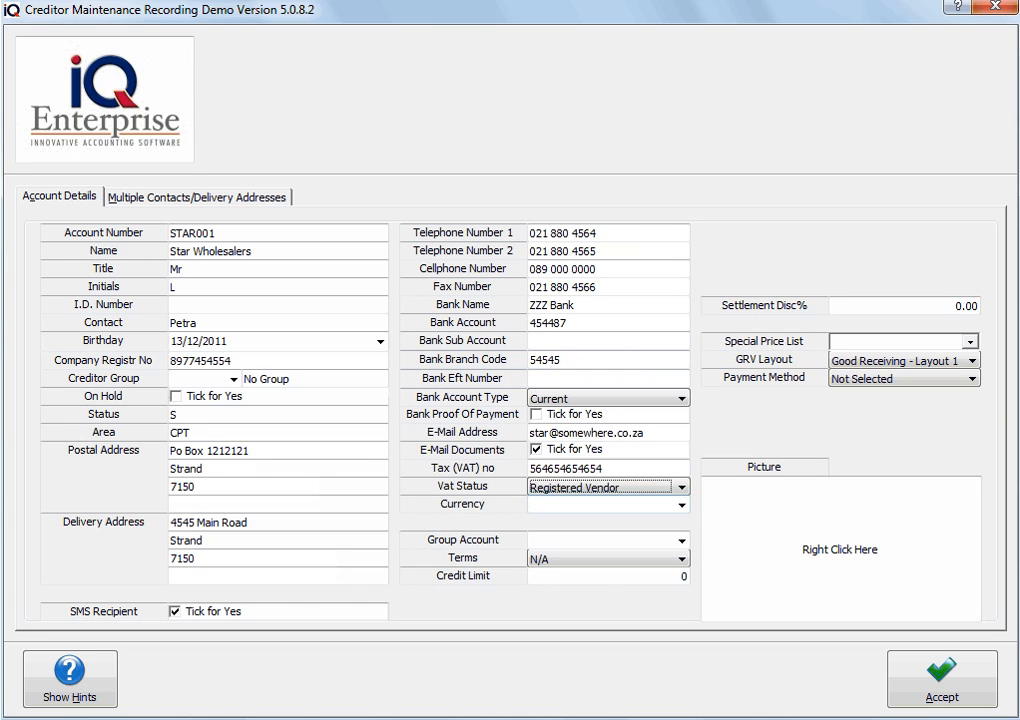
{"action": "key", "text": "Tab"}
{"action": "left_click", "coordinate": [682, 505]}
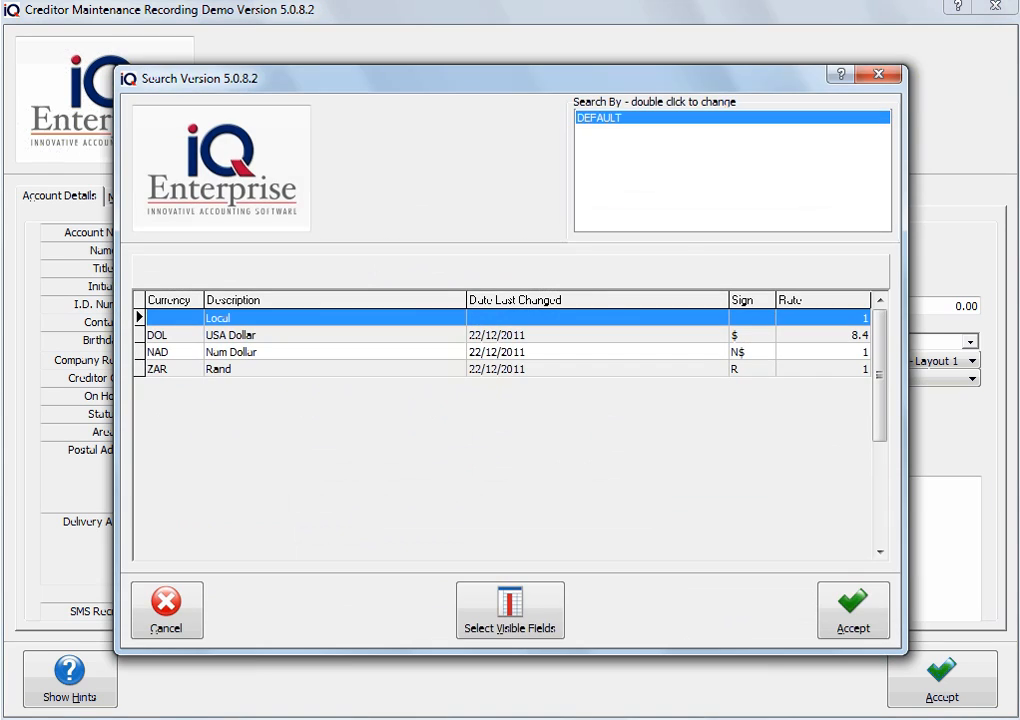
{"action": "double_click", "coordinate": [520, 369]}
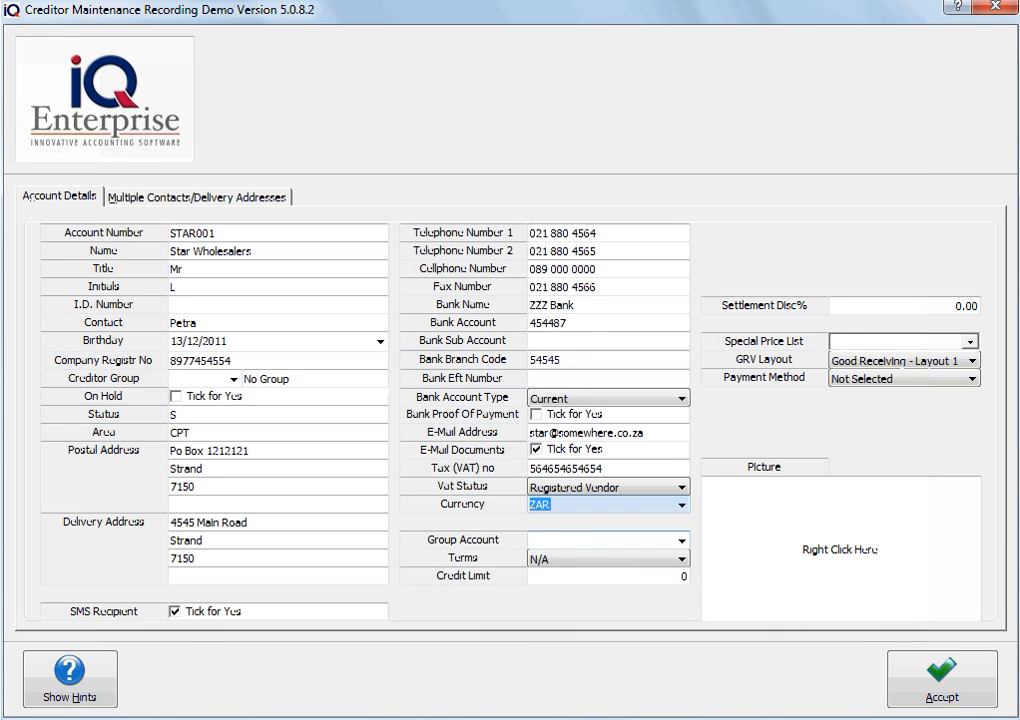
{"action": "key", "text": "Tab"}
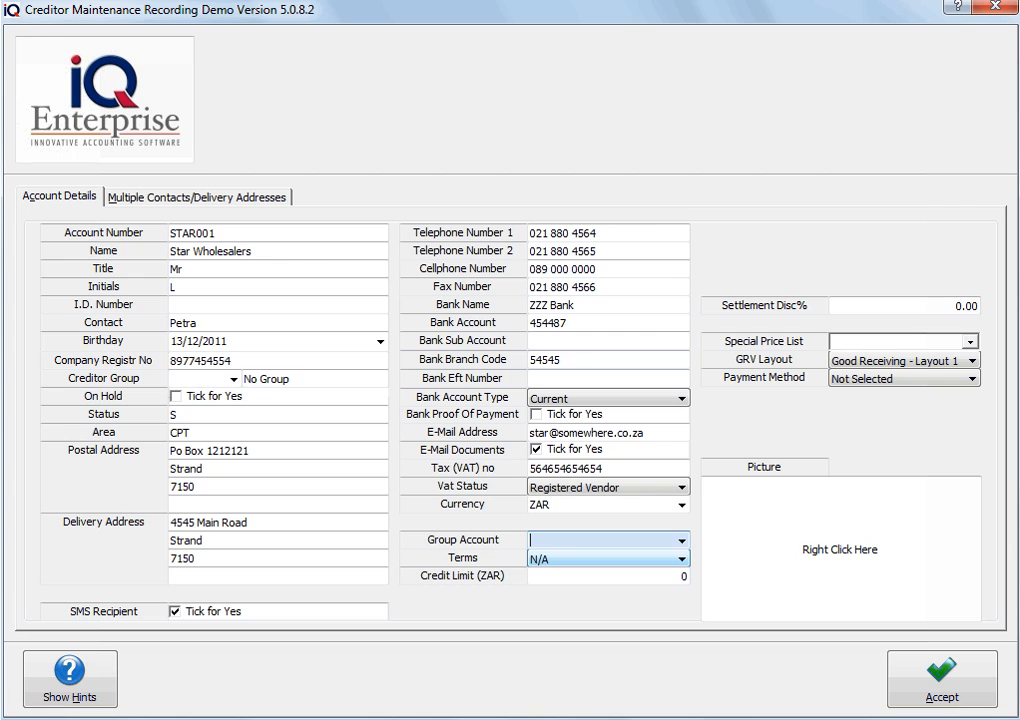
Set terms to 30 Days, credit limit 45800 and settlement discount 2.5%
{"action": "left_click", "coordinate": [682, 559]}
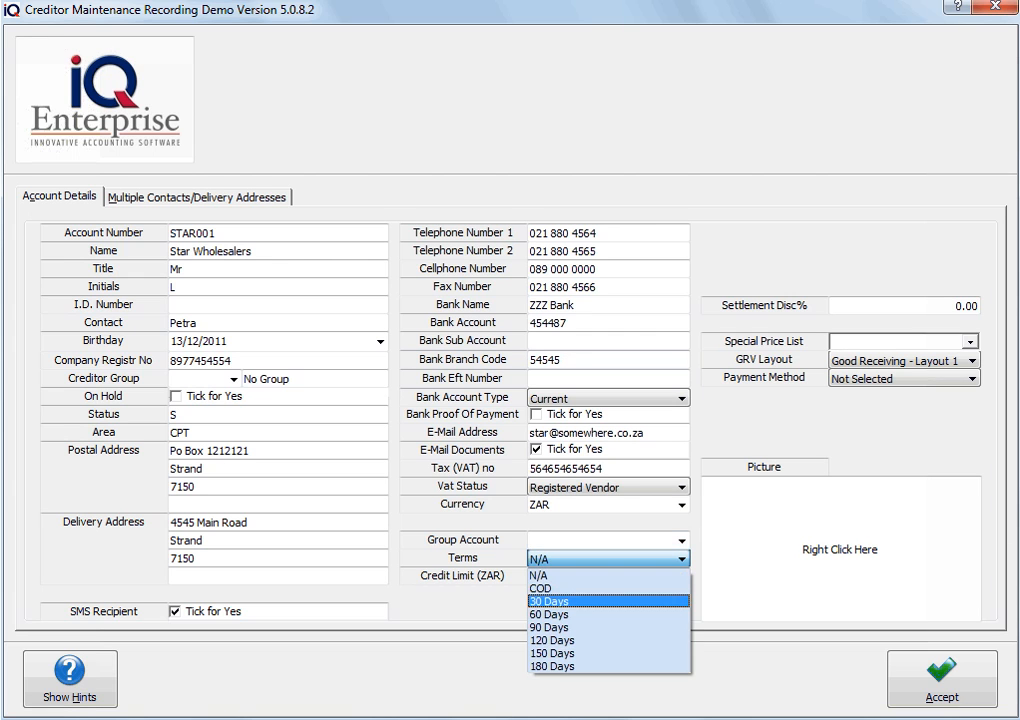
{"action": "left_click", "coordinate": [608, 601]}
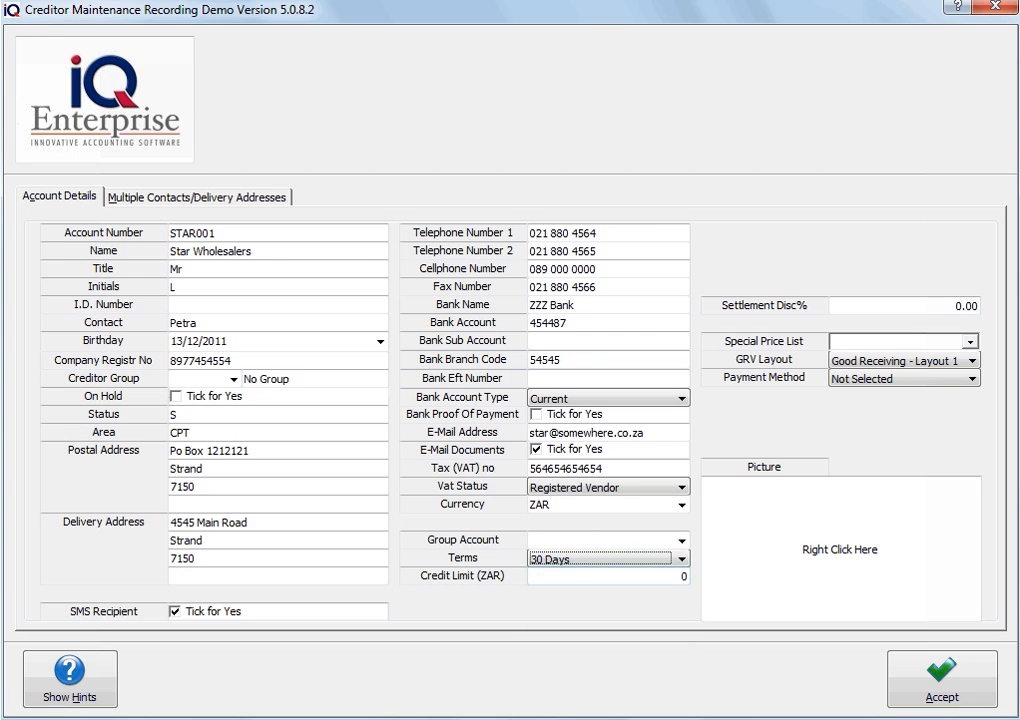
{"action": "key", "text": "Tab"}
{"action": "type", "text": "45800"}
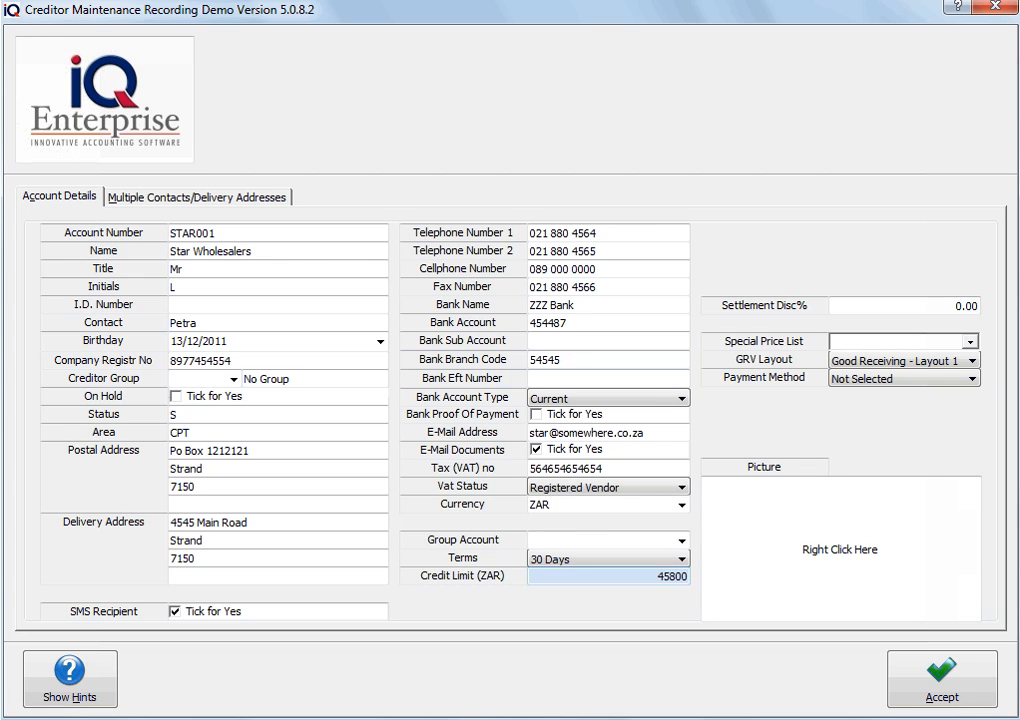
{"action": "key", "text": "Tab"}
{"action": "type", "text": "2.5"}
{"action": "key", "text": "Tab"}
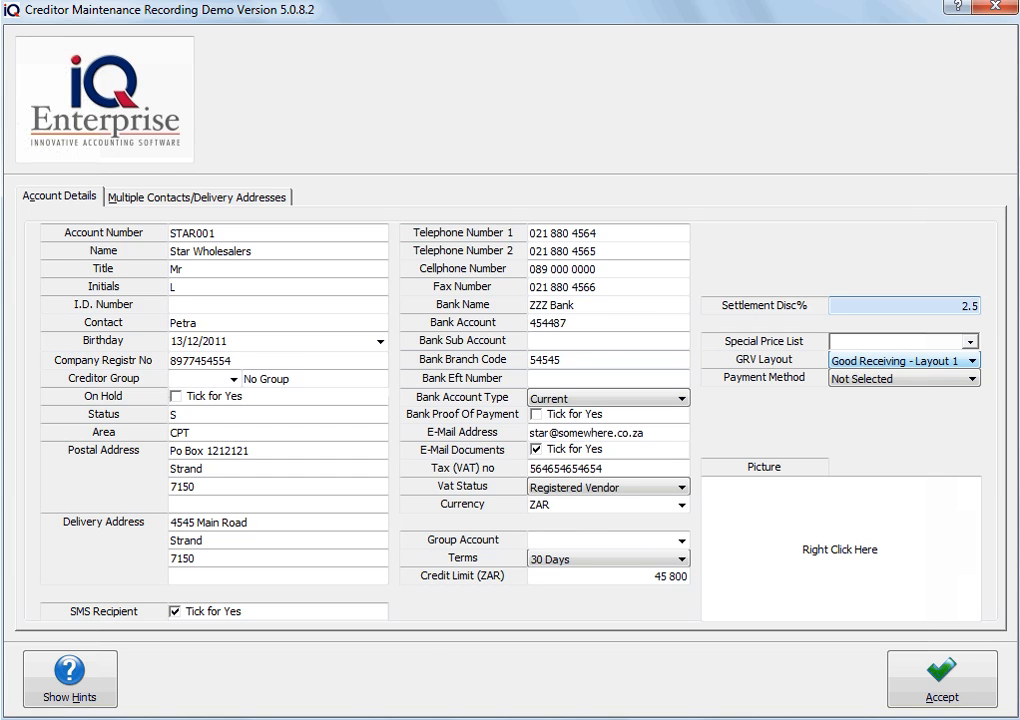
Keep GRV Layout 1 and payment method Not Selected, then view Multiple Contacts/Delivery Addresses
{"action": "left_click", "coordinate": [972, 361]}
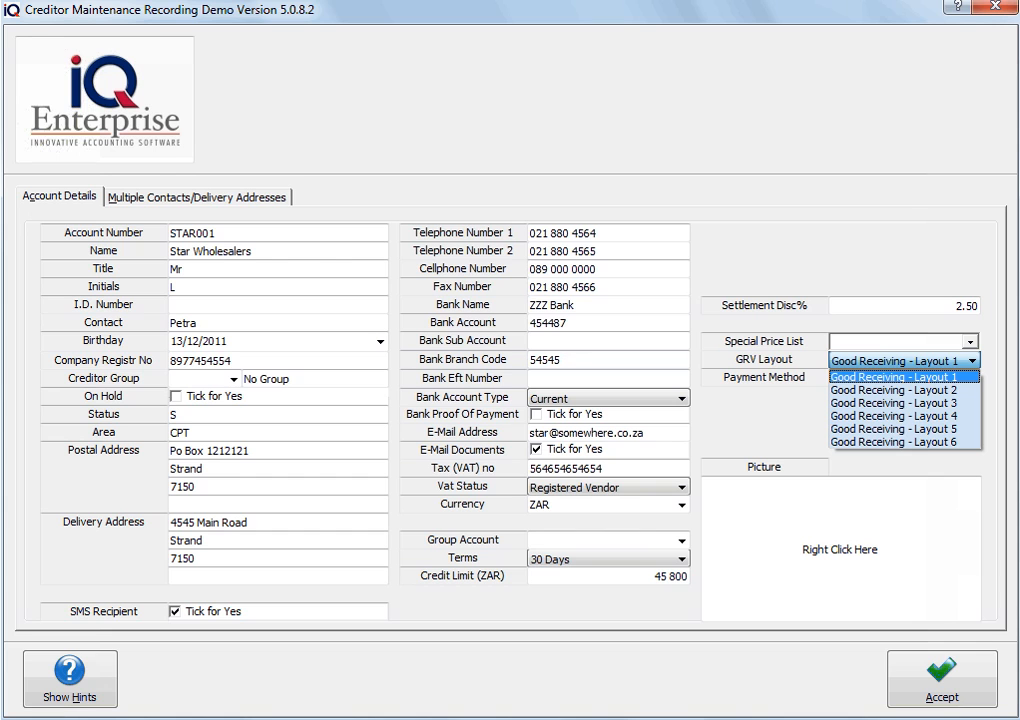
{"action": "key", "text": "Tab"}
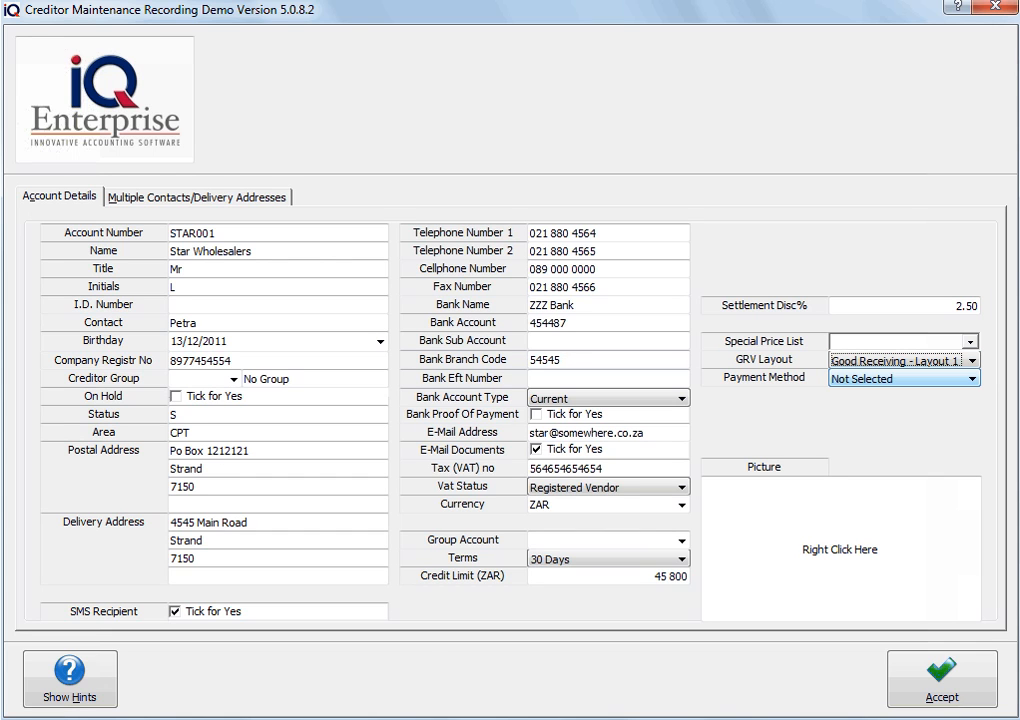
{"action": "left_click", "coordinate": [972, 379]}
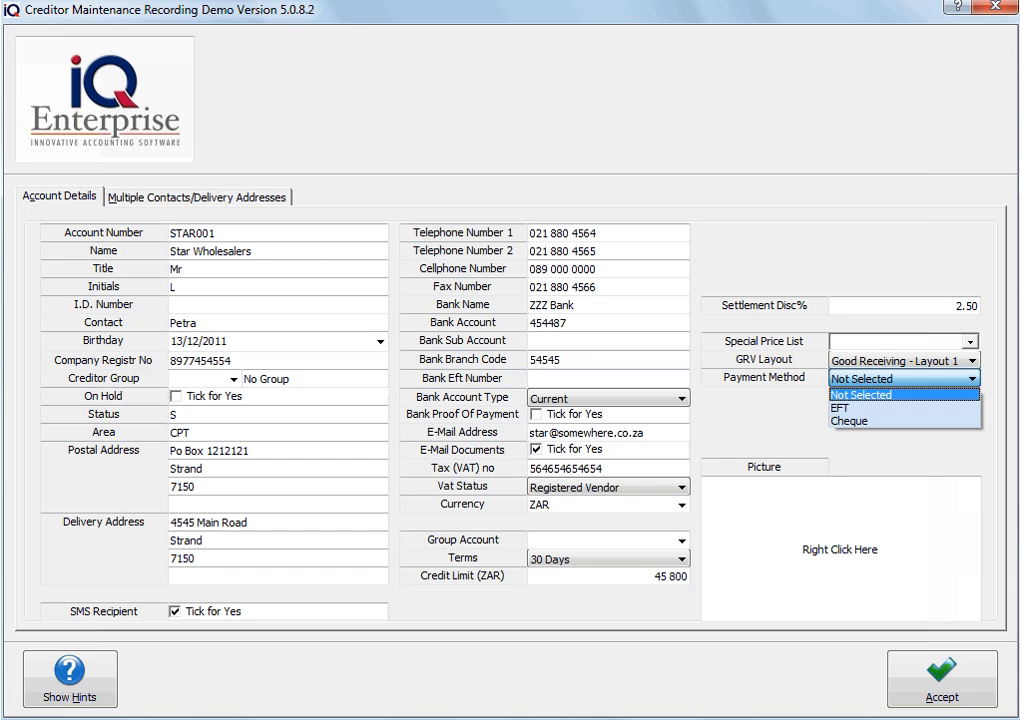
{"action": "key", "text": "Escape"}
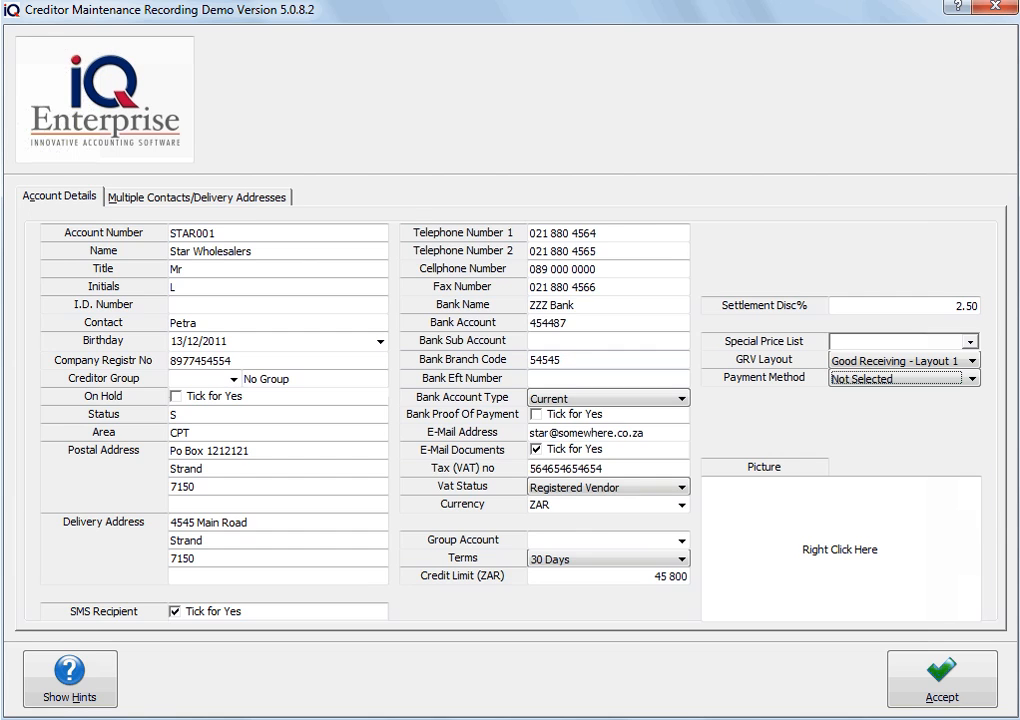
{"action": "left_click", "coordinate": [197, 197]}
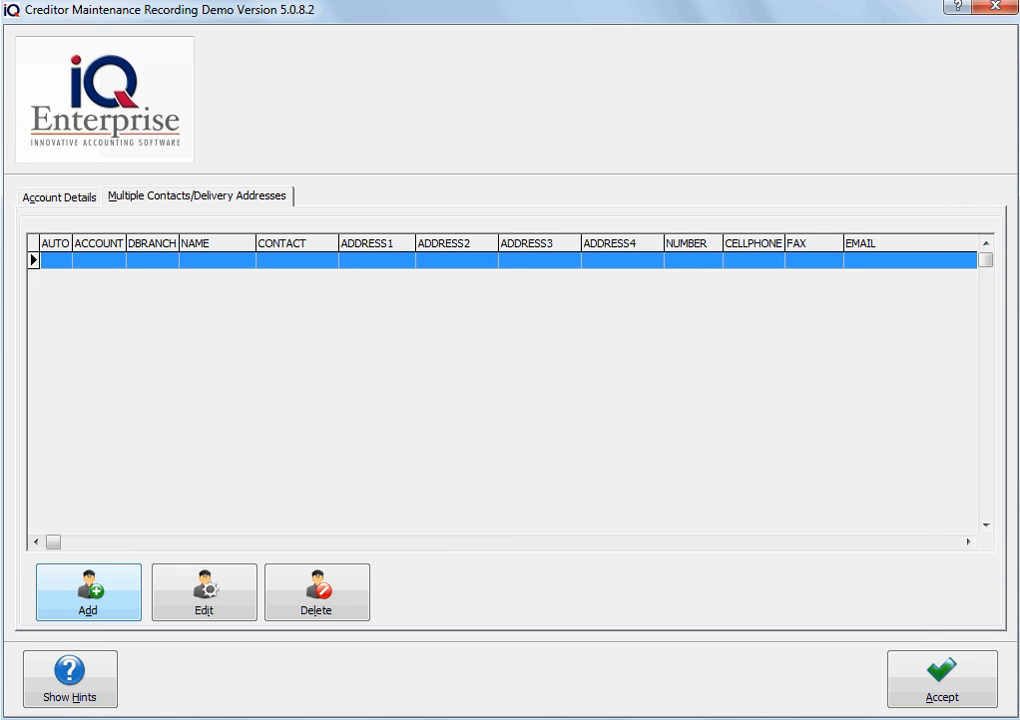
{"action": "left_click", "coordinate": [88, 592]}
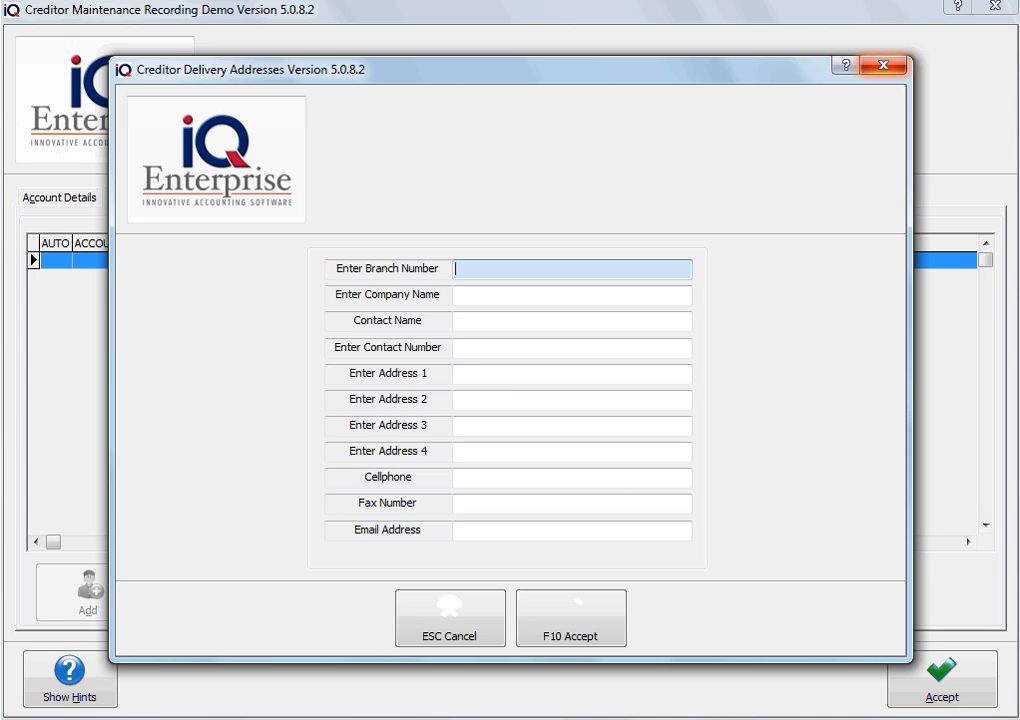
{"action": "key", "text": "Escape"}
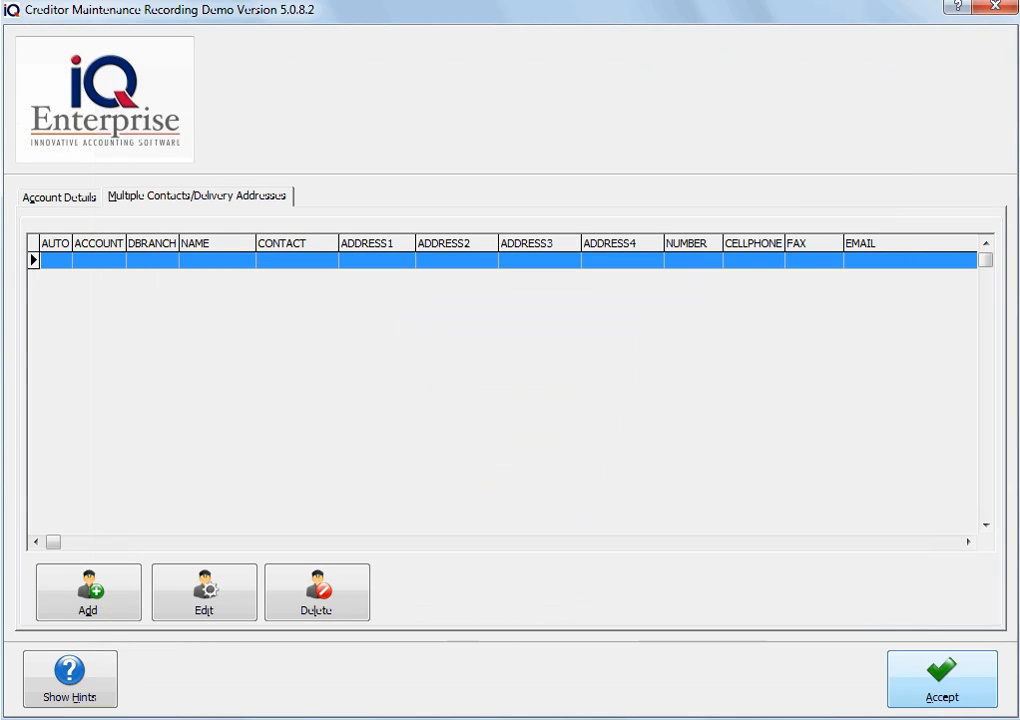